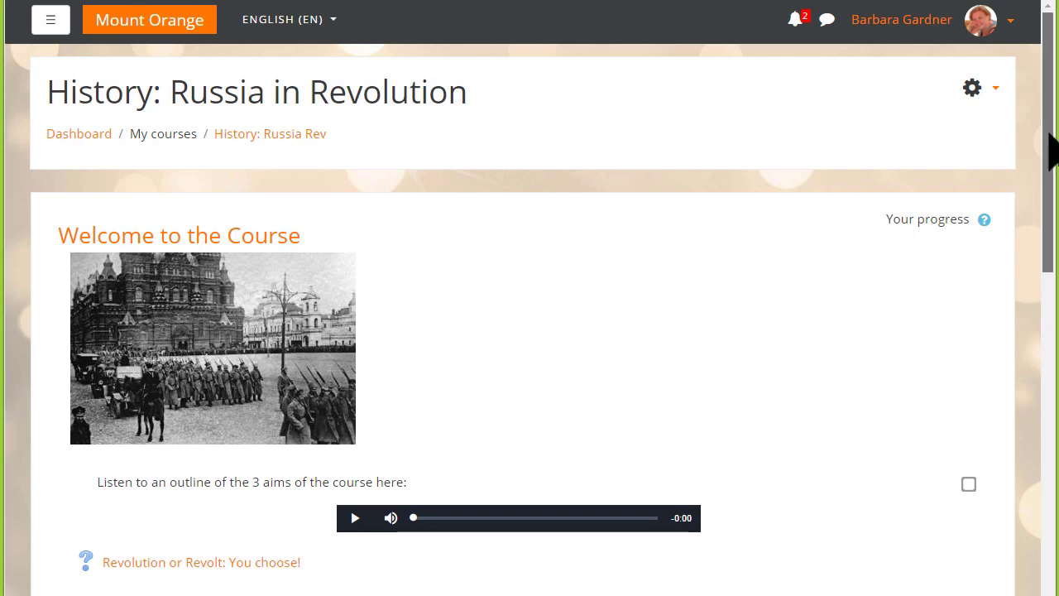
- Turn editing on for the History: Russia in Revolution course
drag(1049, 136, 1048, 162)
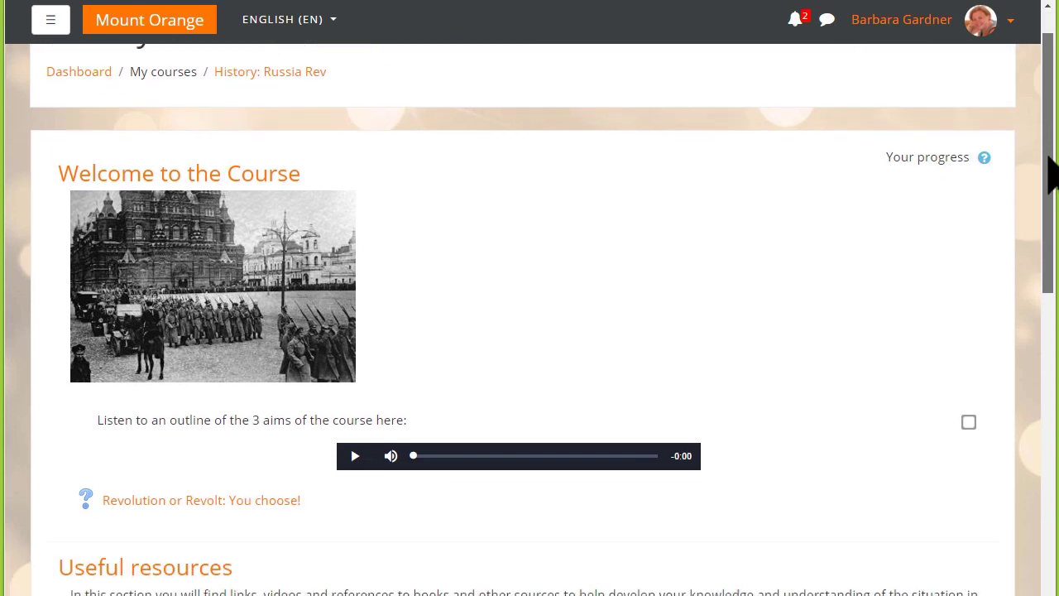
drag(1047, 159, 1041, 360)
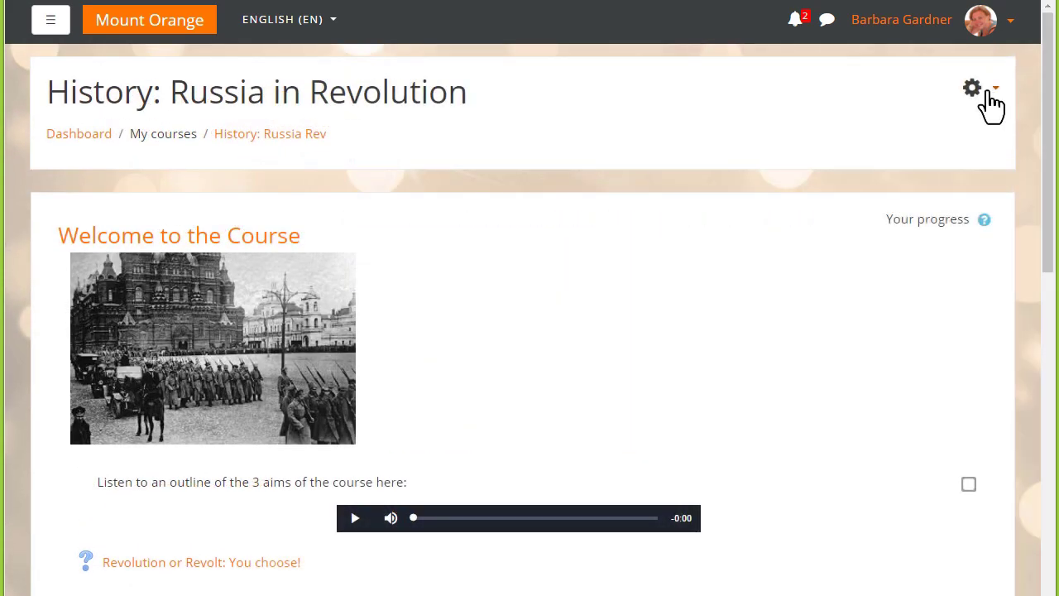
click(990, 93)
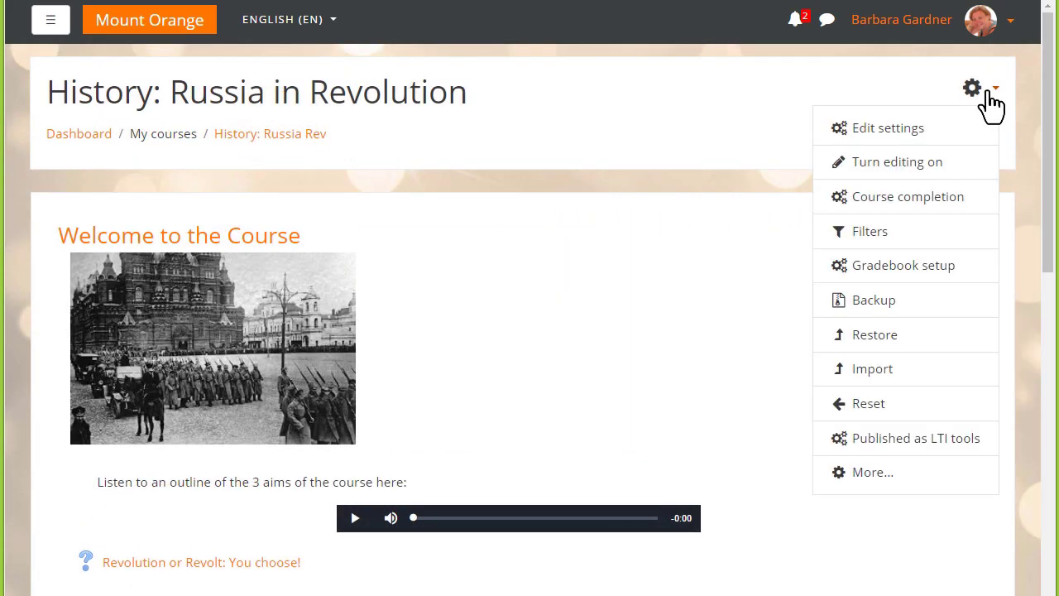
click(897, 163)
- Upload Revolution Revision.mp4 from the desktop into the Collaborative Work section below Bolshevik Wiki, using the option Add media to course page
scroll(530, 331, down, 15)
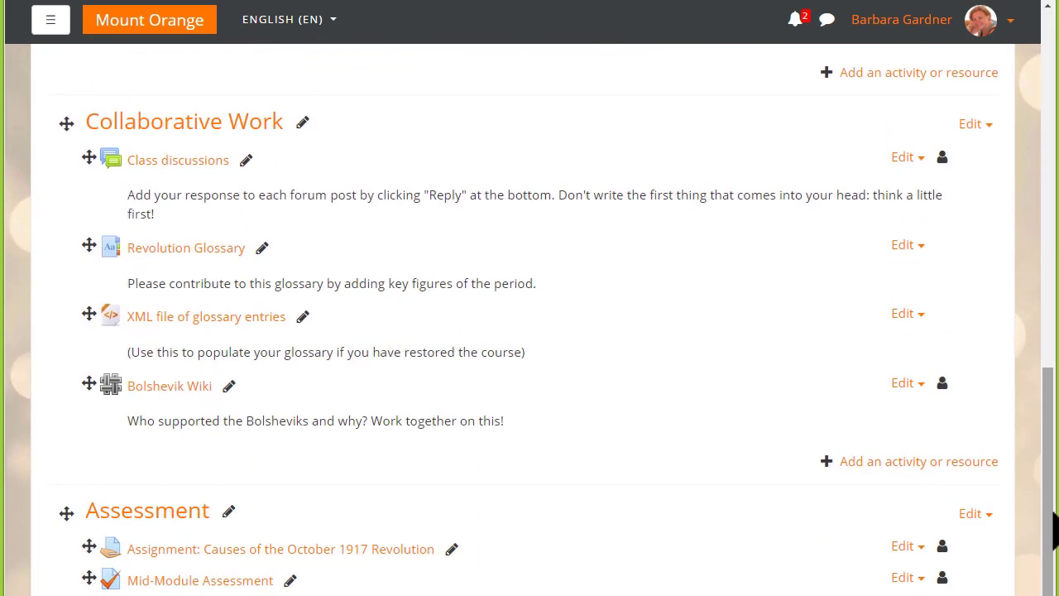
drag(1053, 529, 948, 497)
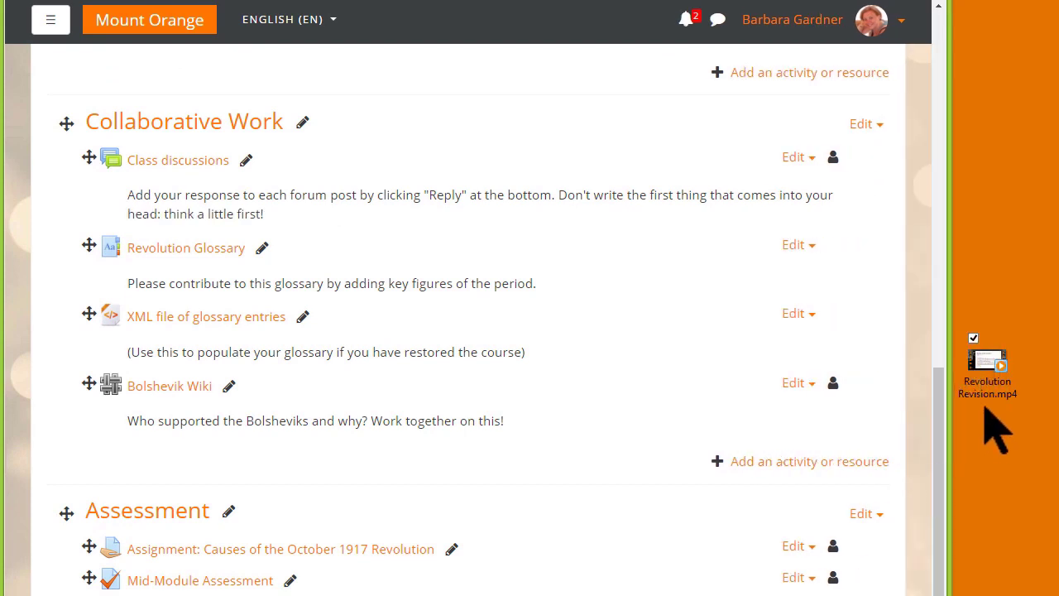
drag(984, 373, 299, 461)
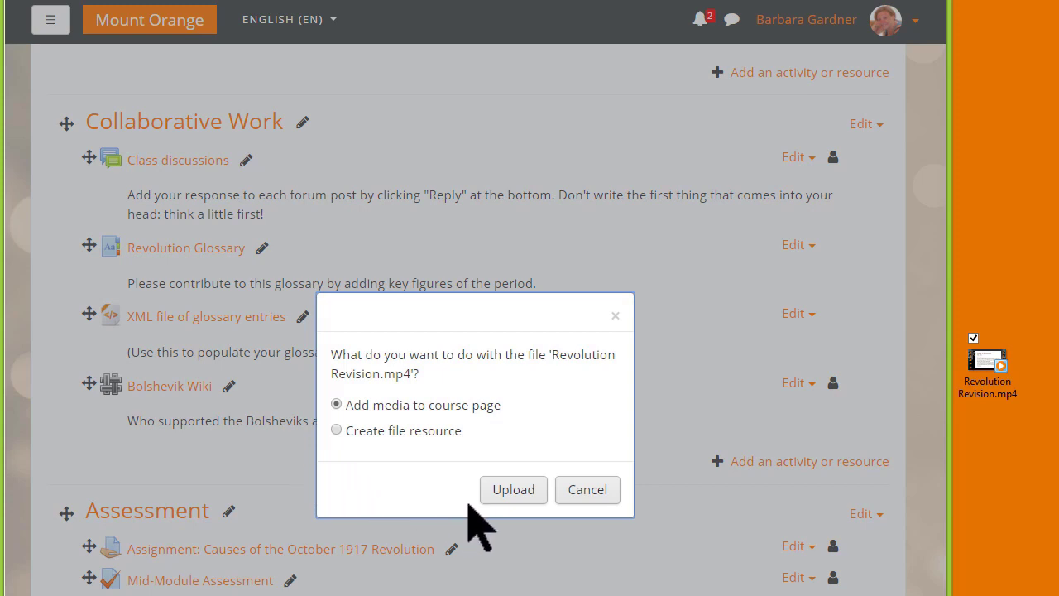
click(520, 495)
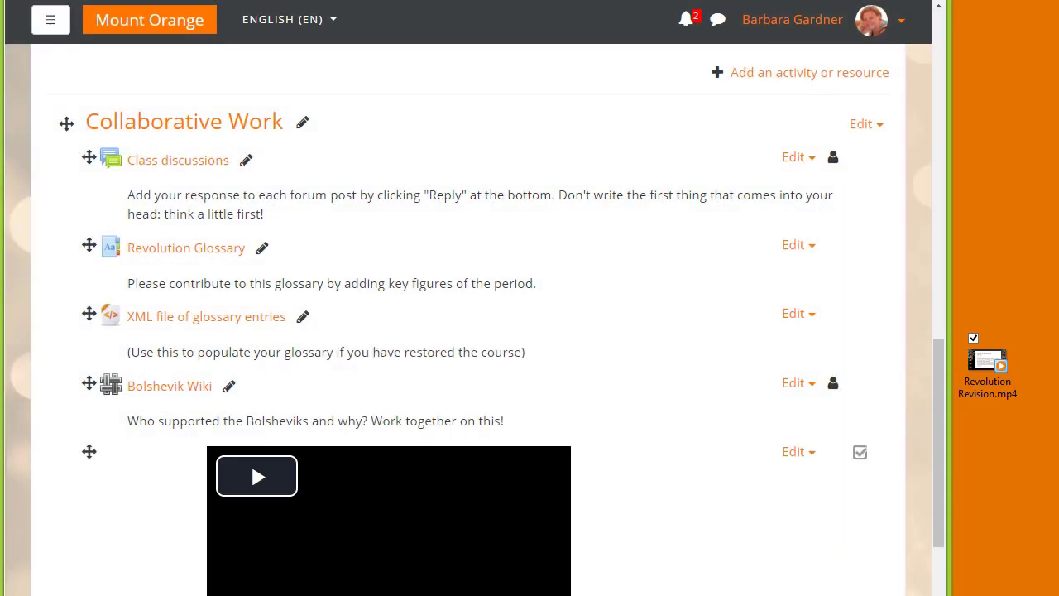
scroll(745, 556, down, 1)
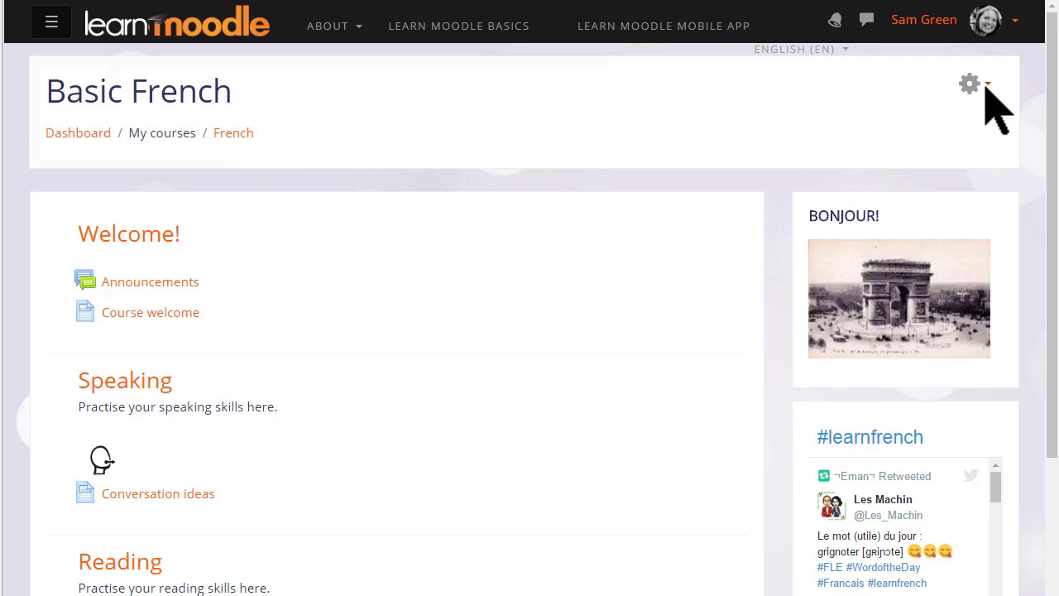
- Turn editing on for the Basic French course and start a new Label resource in the Welcome! section
click(981, 86)
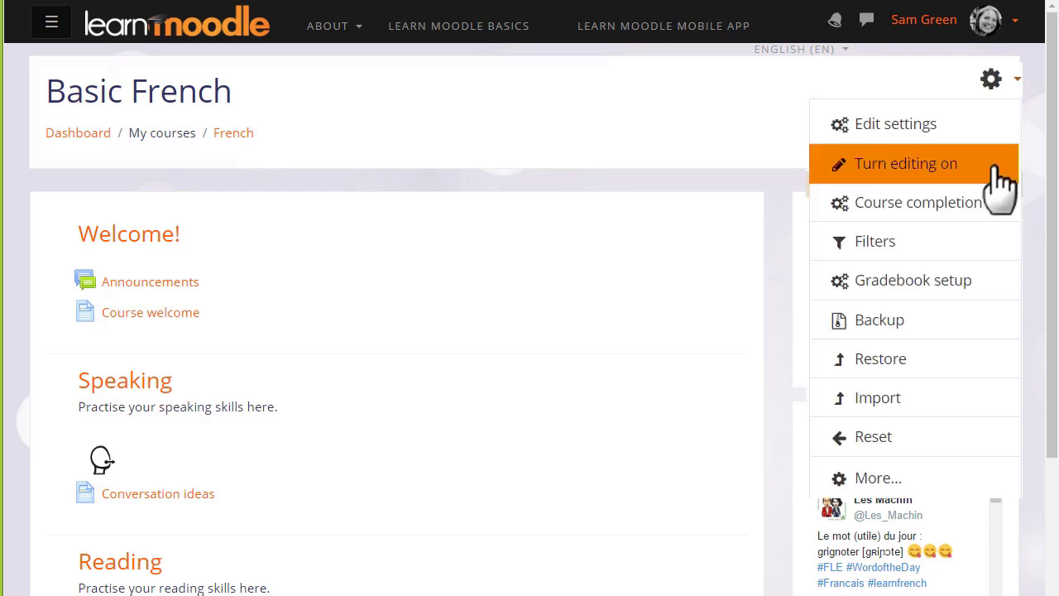
click(1000, 176)
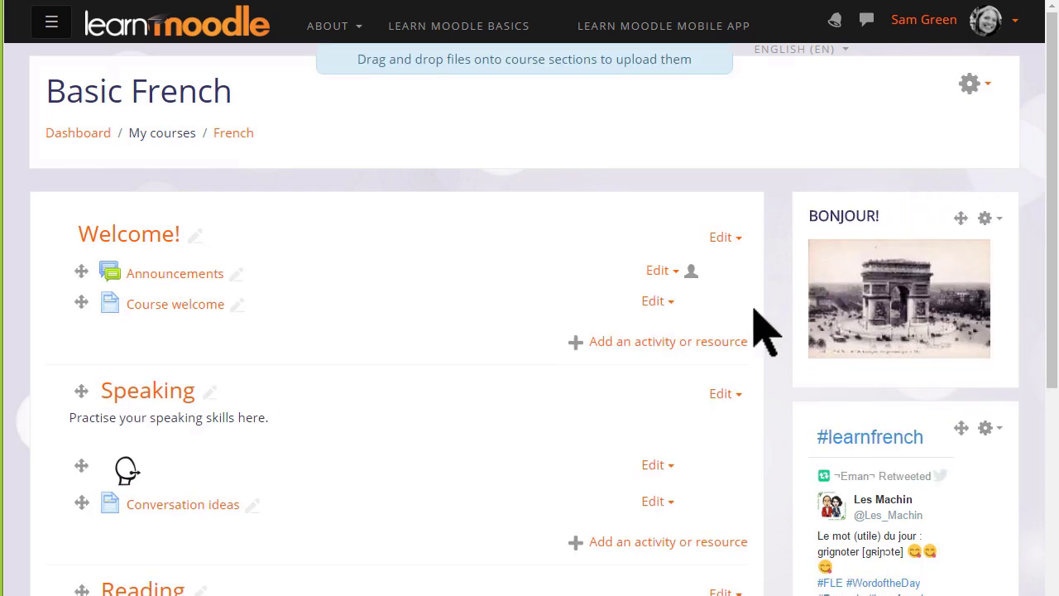
click(700, 347)
scroll(484, 515, down, 5)
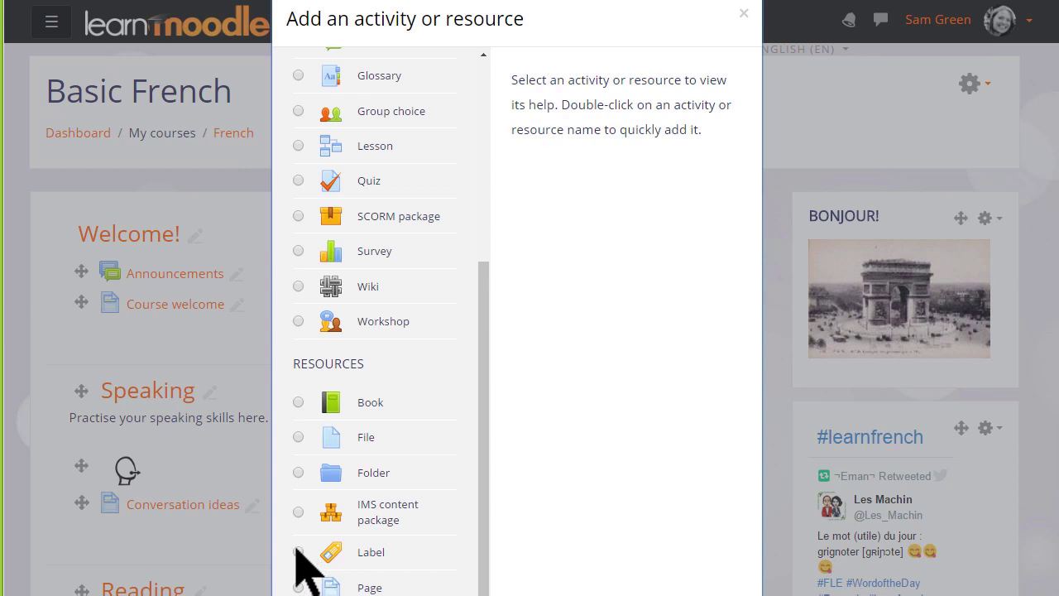
click(297, 552)
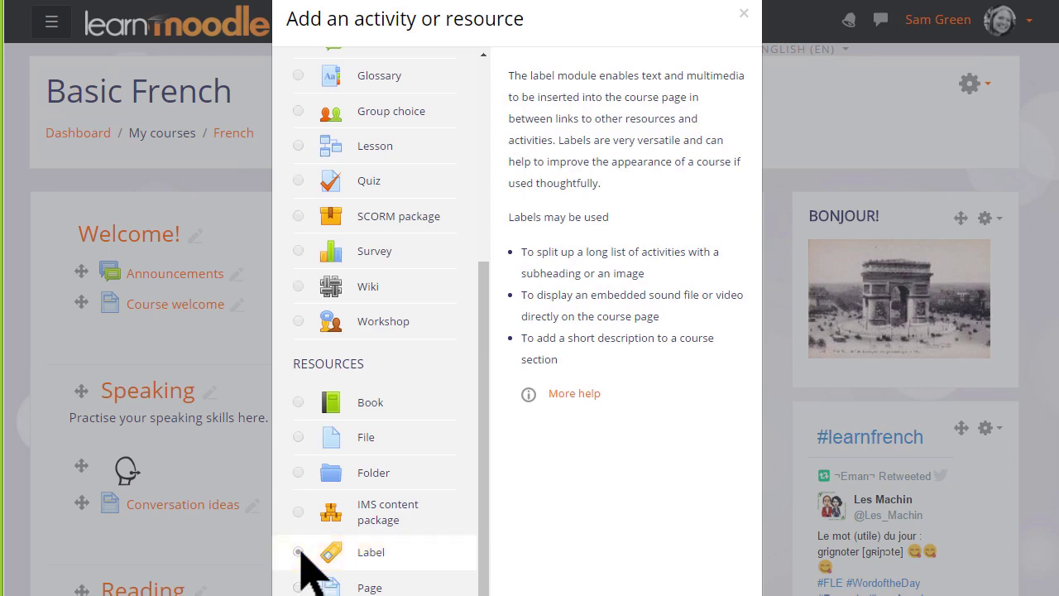
double_click(300, 552)
- Enter "Listen to the course objectives here:" as the label text
click(315, 227)
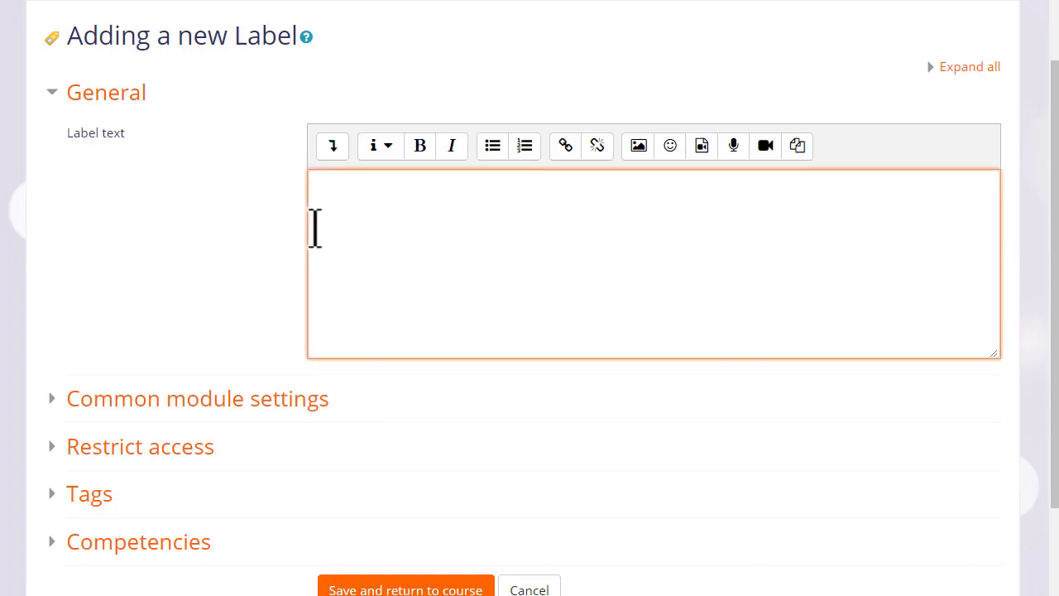
text(Listen to the course objectives )
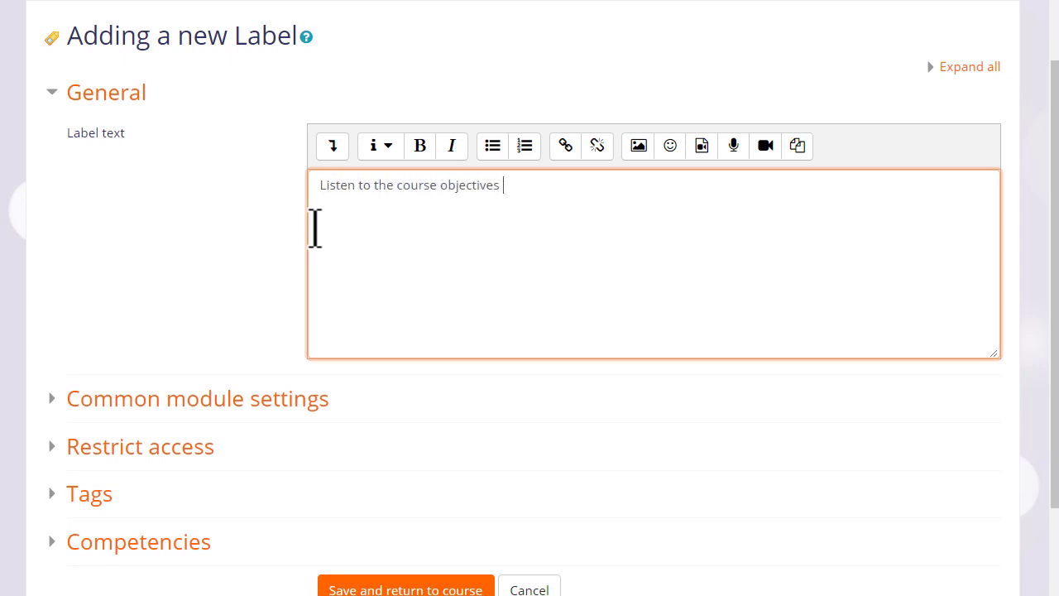
text(here:)
- Insert an audio file from the repositories below the label text, and save the label to the course page
click(705, 157)
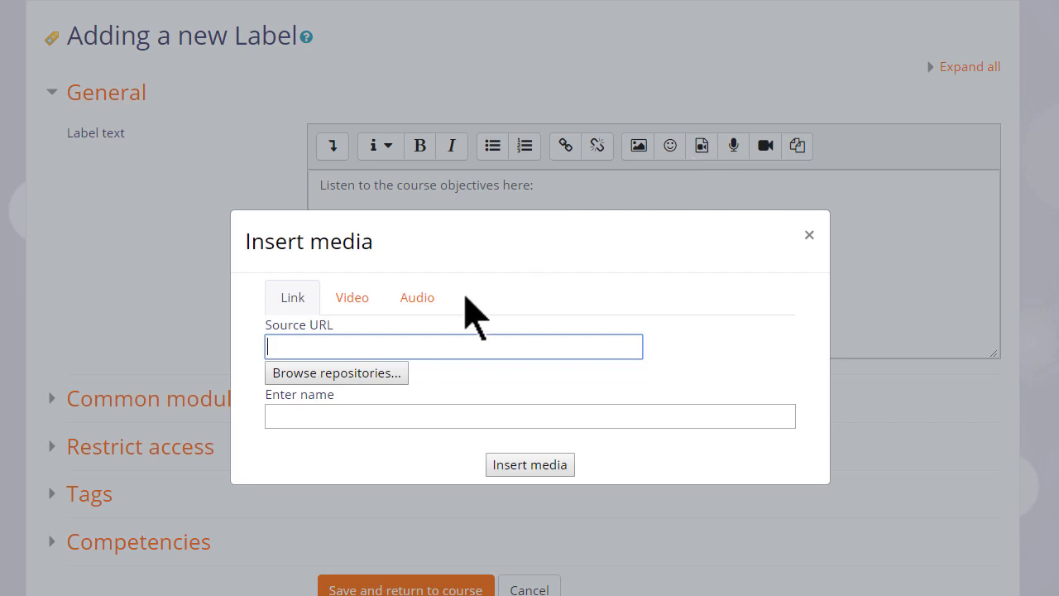
click(348, 308)
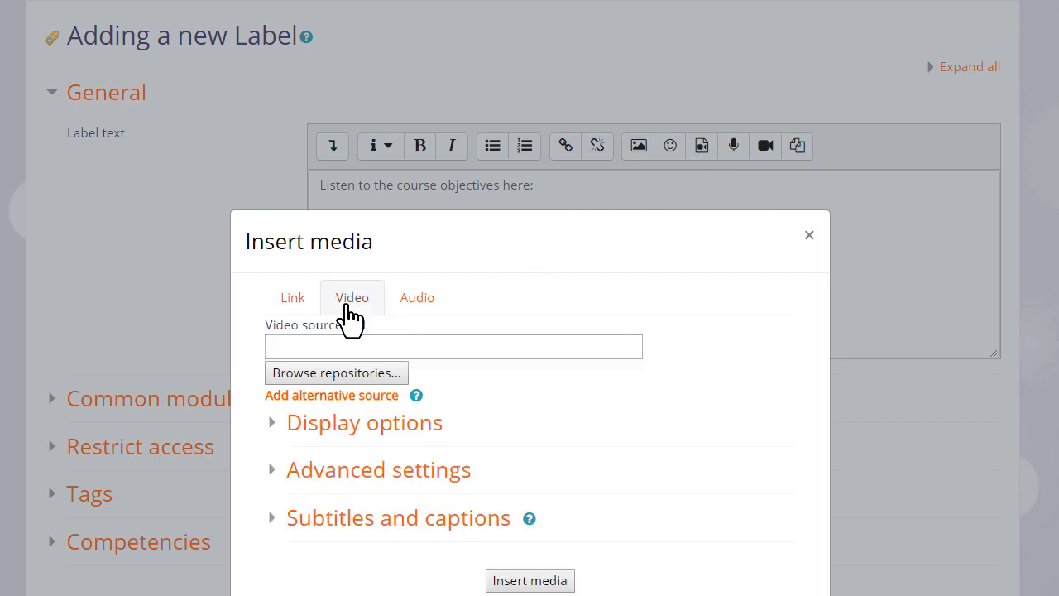
click(414, 316)
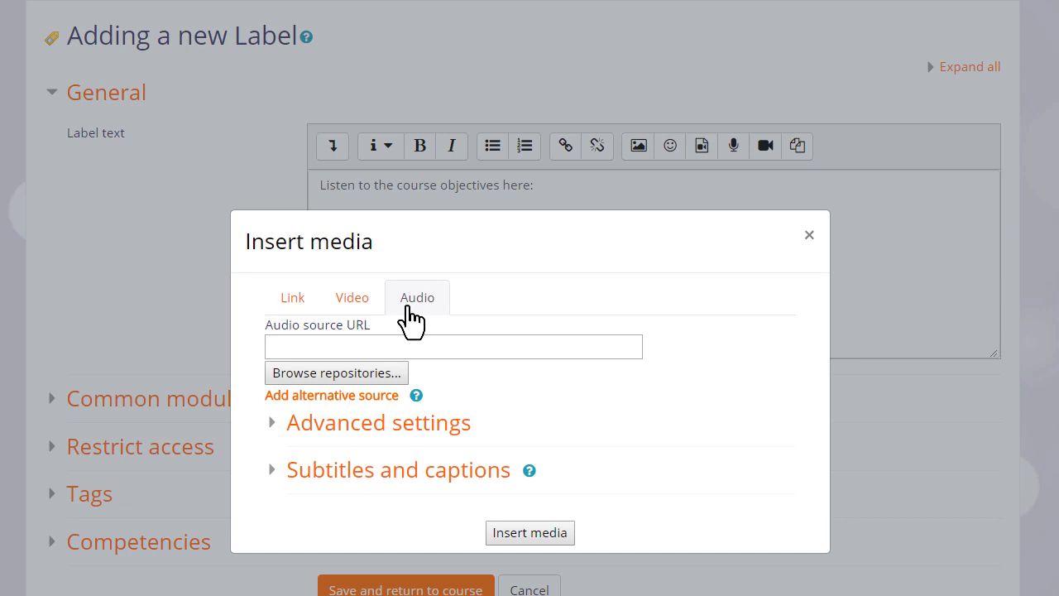
click(395, 379)
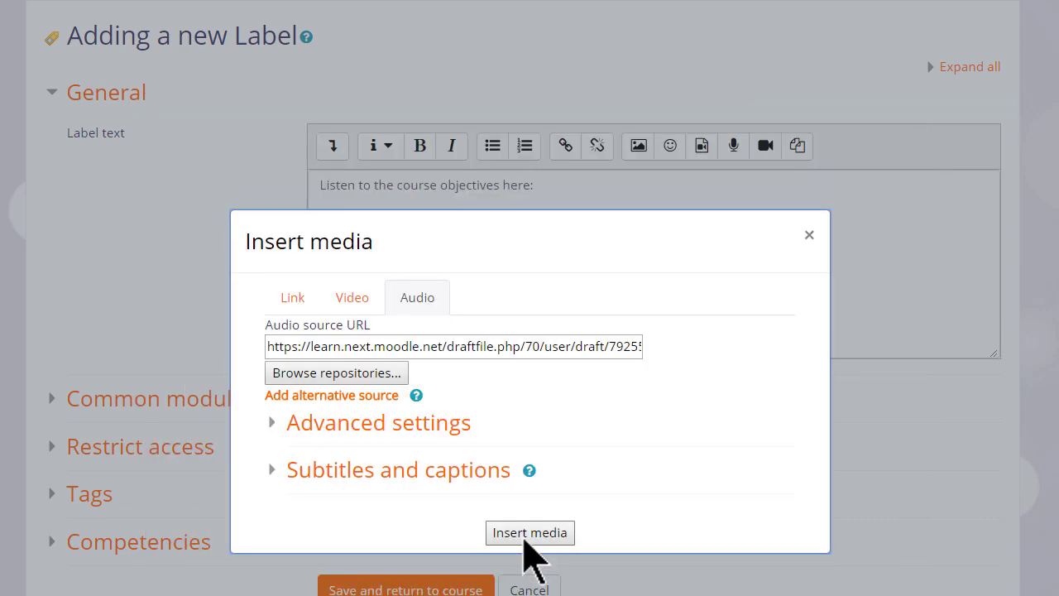
click(527, 538)
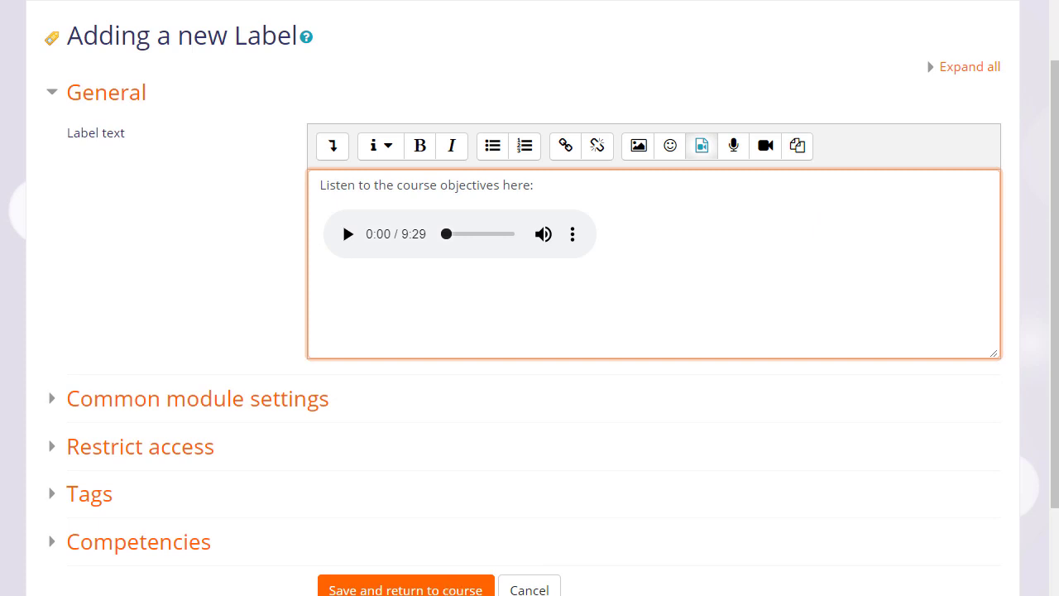
click(460, 582)
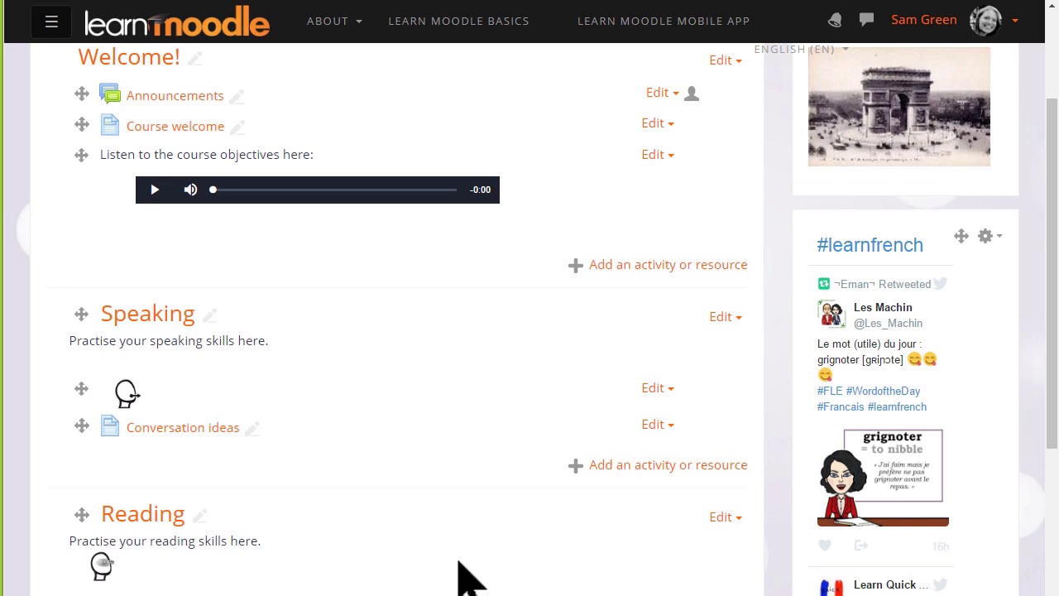
- Start a new Label resource in the Reading section of the course
scroll(472, 509, down, 5)
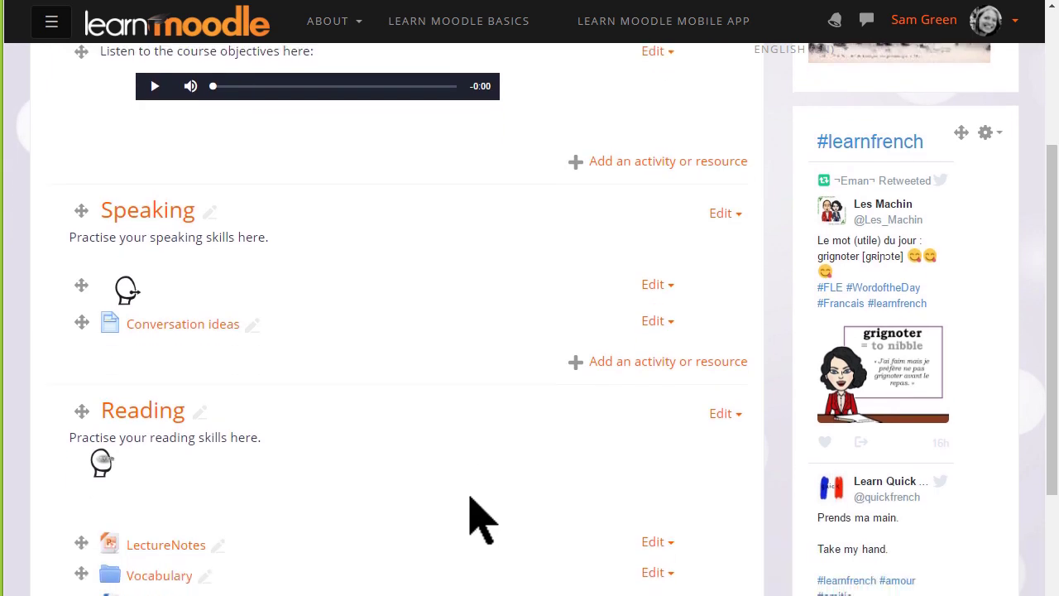
click(610, 367)
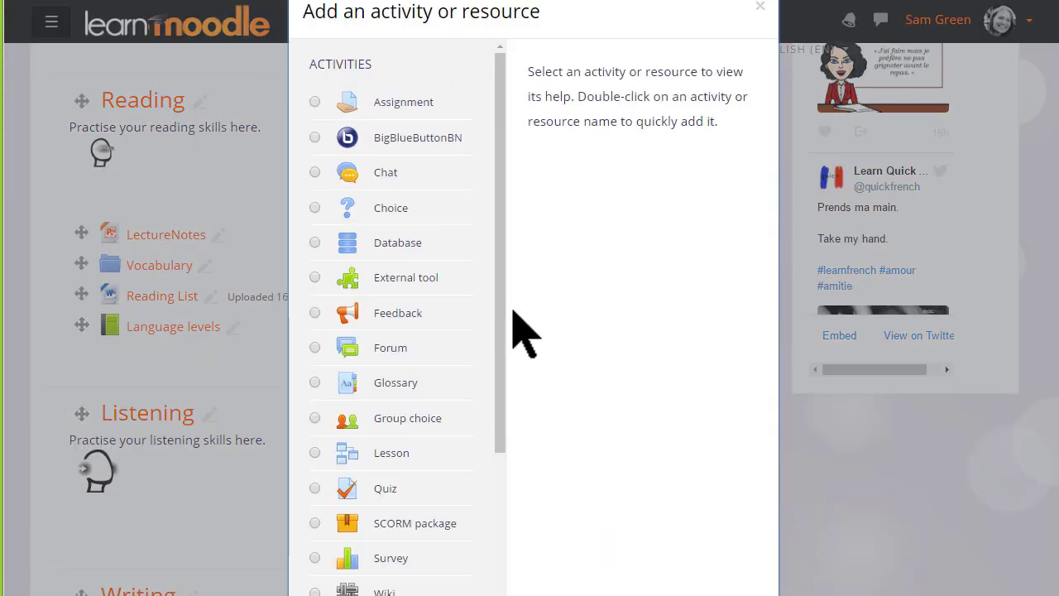
drag(503, 378, 497, 588)
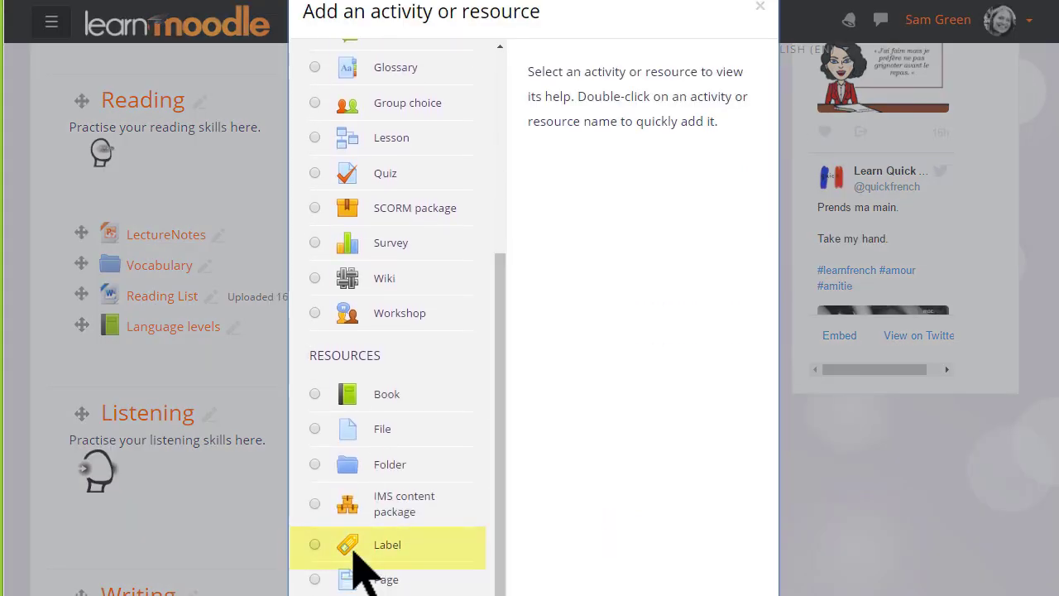
click(315, 547)
double_click(322, 557)
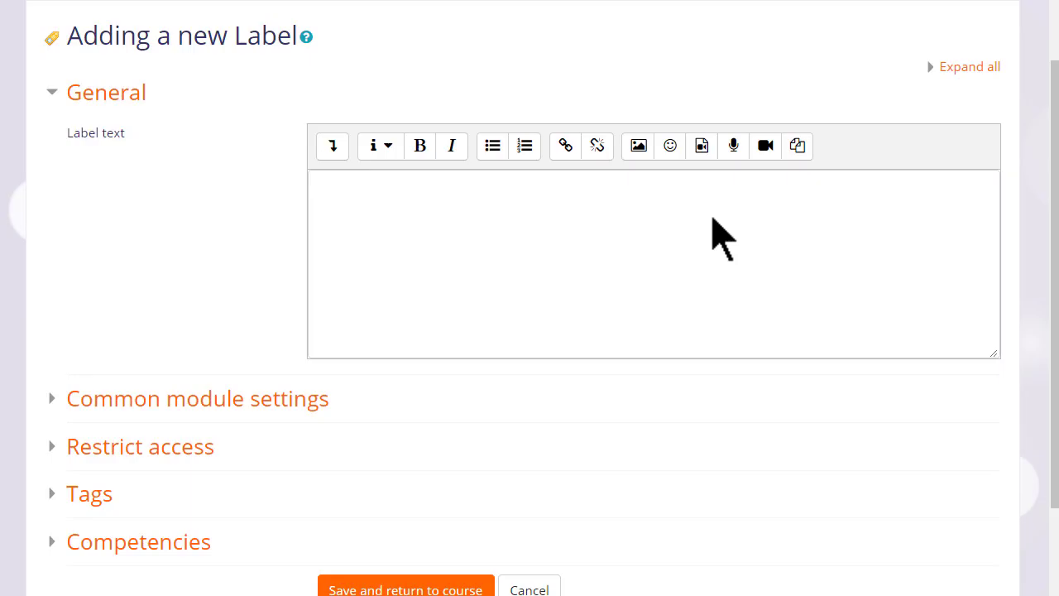
- Open the YouTube videos repository as the source for a video in the label, keeping results sorted by Relevance
click(702, 147)
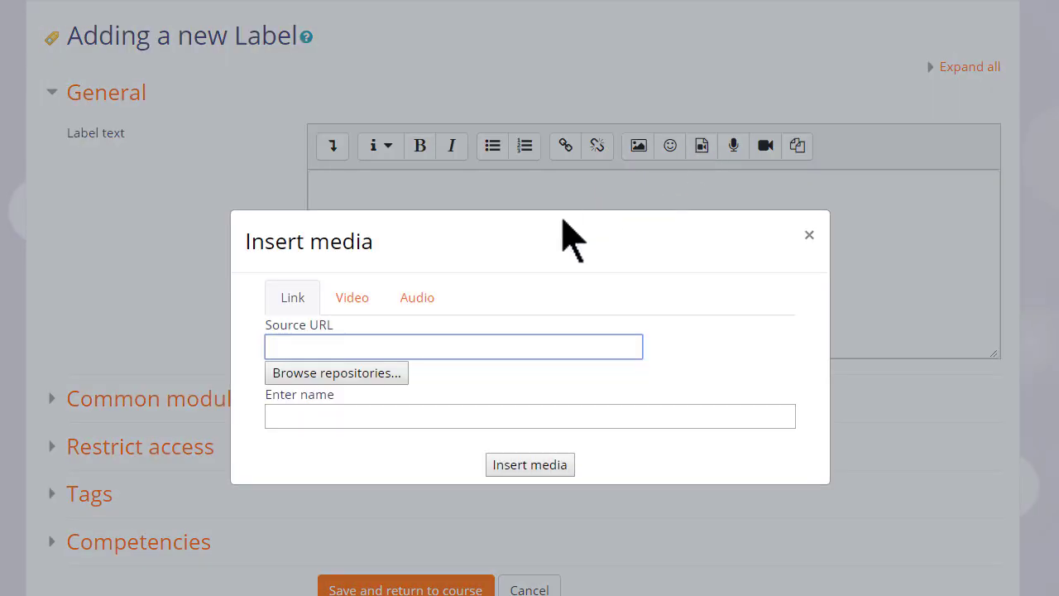
click(354, 301)
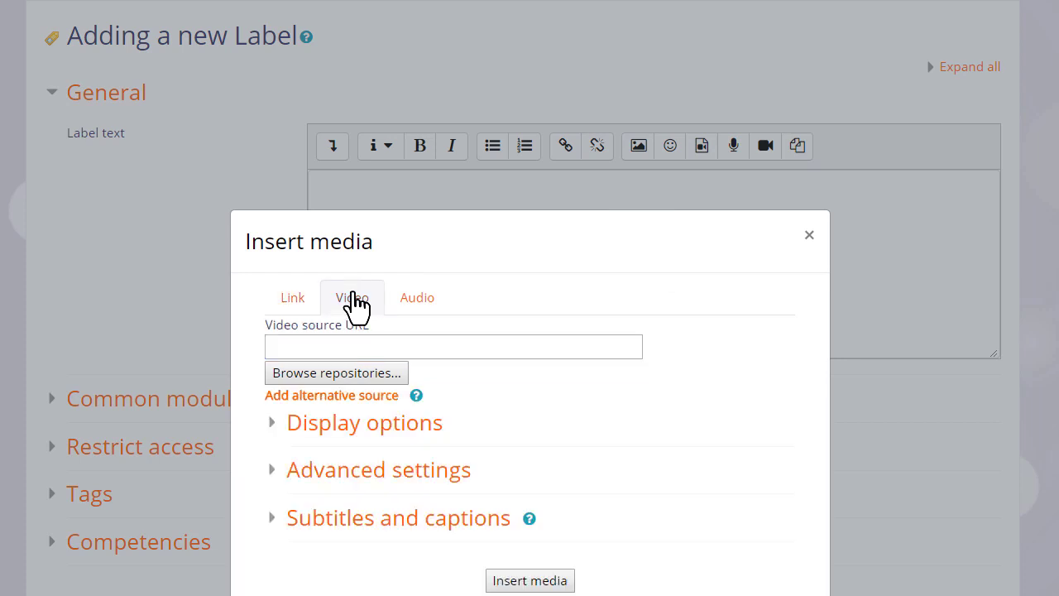
click(401, 374)
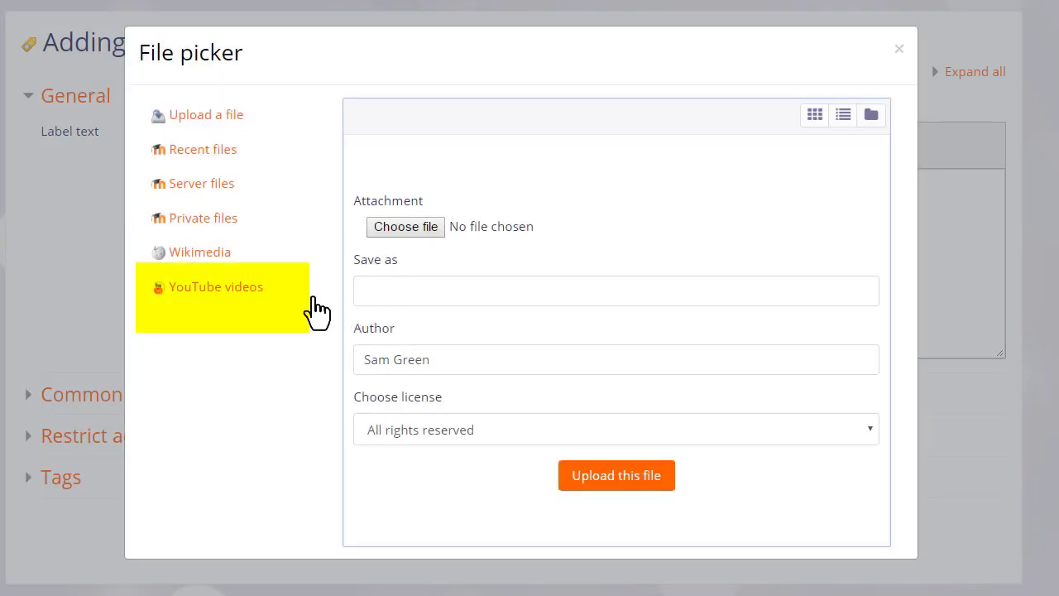
click(245, 290)
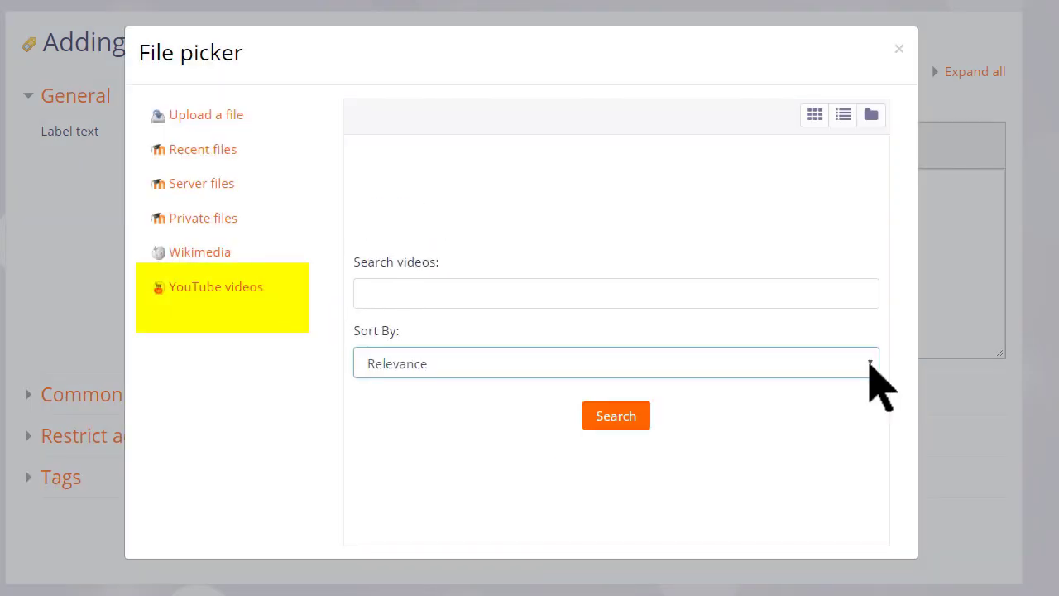
click(871, 364)
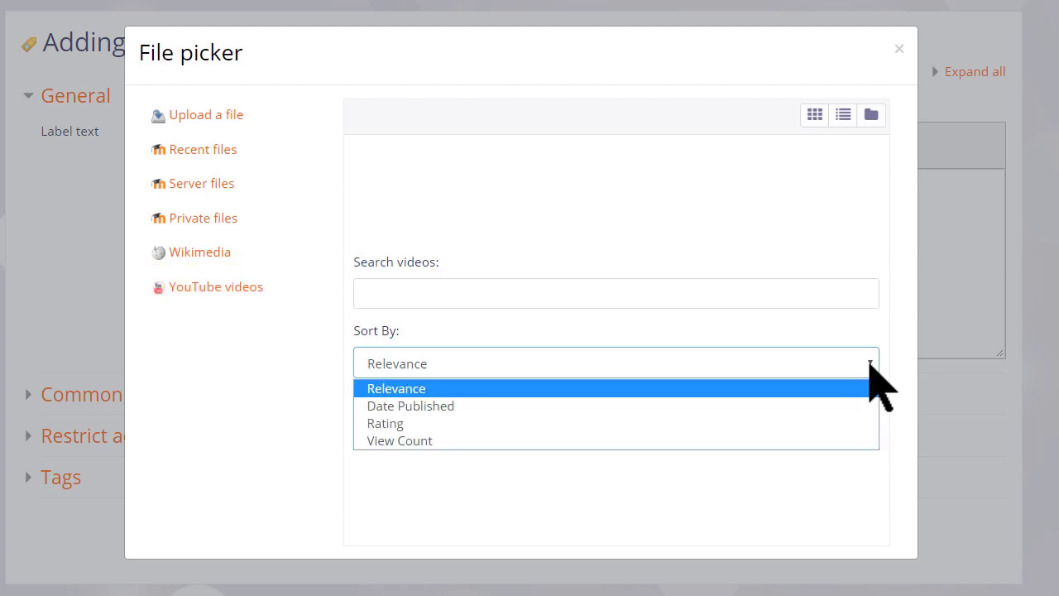
click(869, 364)
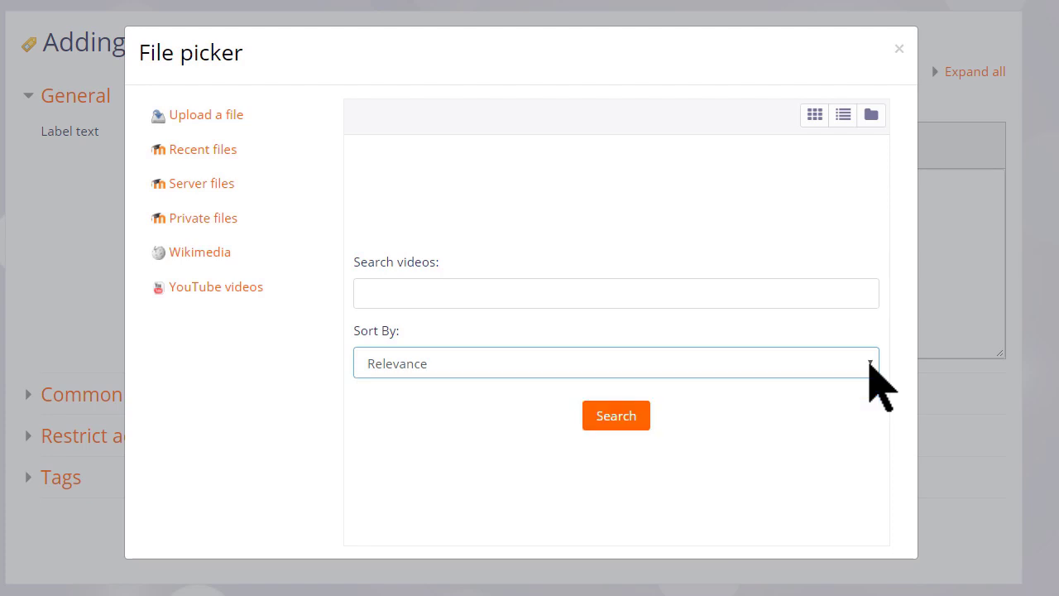
- Search YouTube for "French alphabet rap" and choose the first video found as the video source
click(752, 300)
text(Fr)
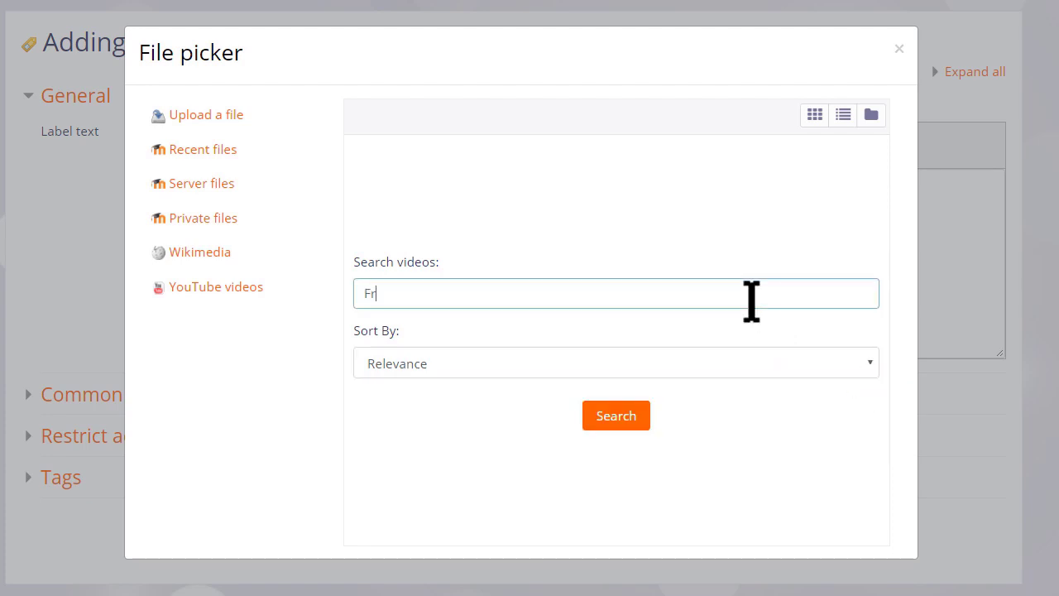
text(ench alphabet rap)
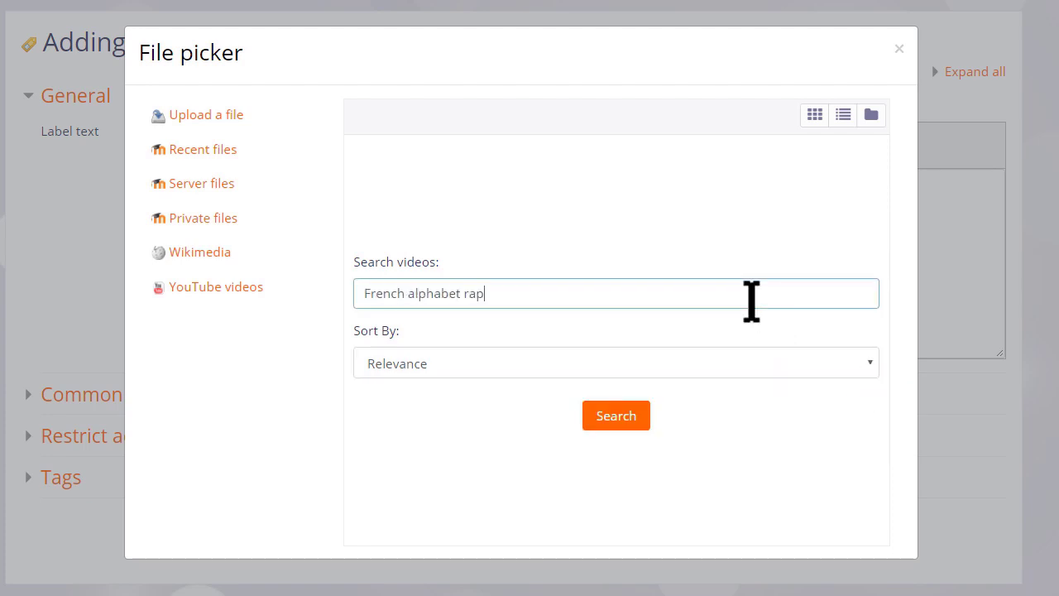
click(630, 414)
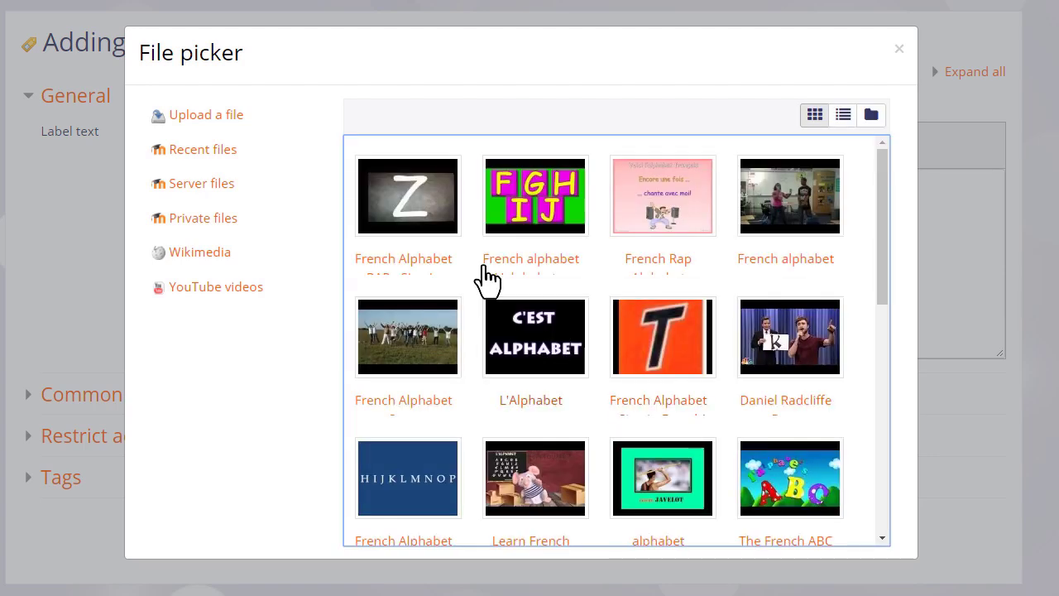
click(409, 220)
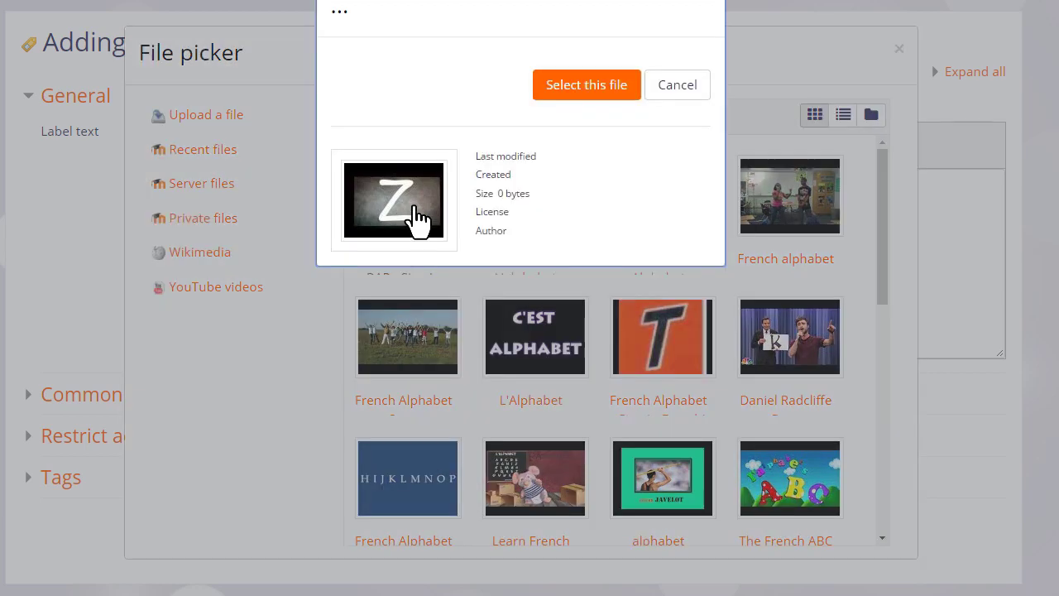
click(582, 92)
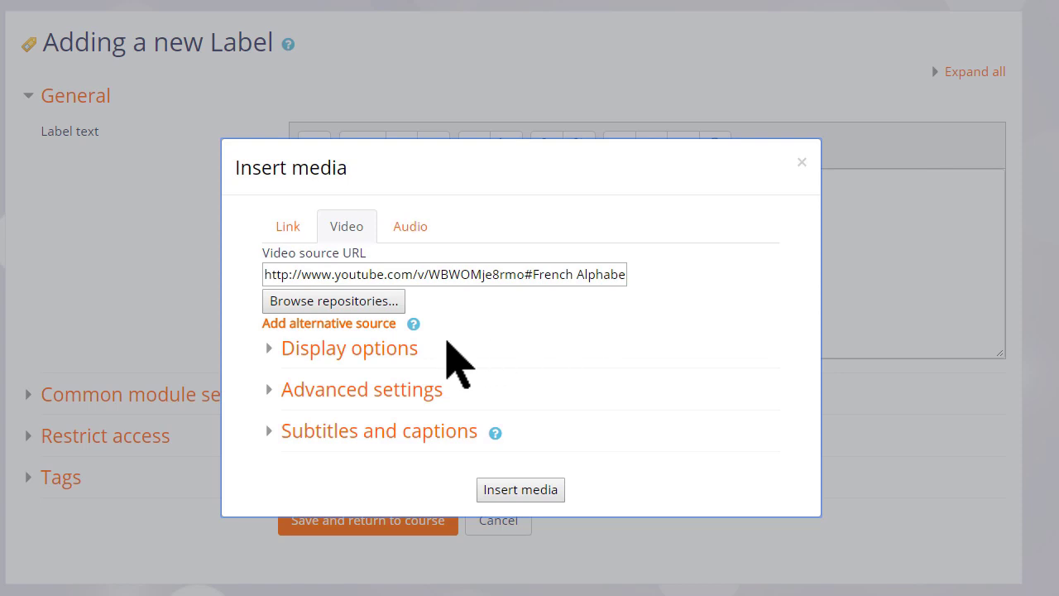
- Insert the chosen YouTube video into the label, leaving display options and subtitles unset, and save the label to the course page
click(418, 351)
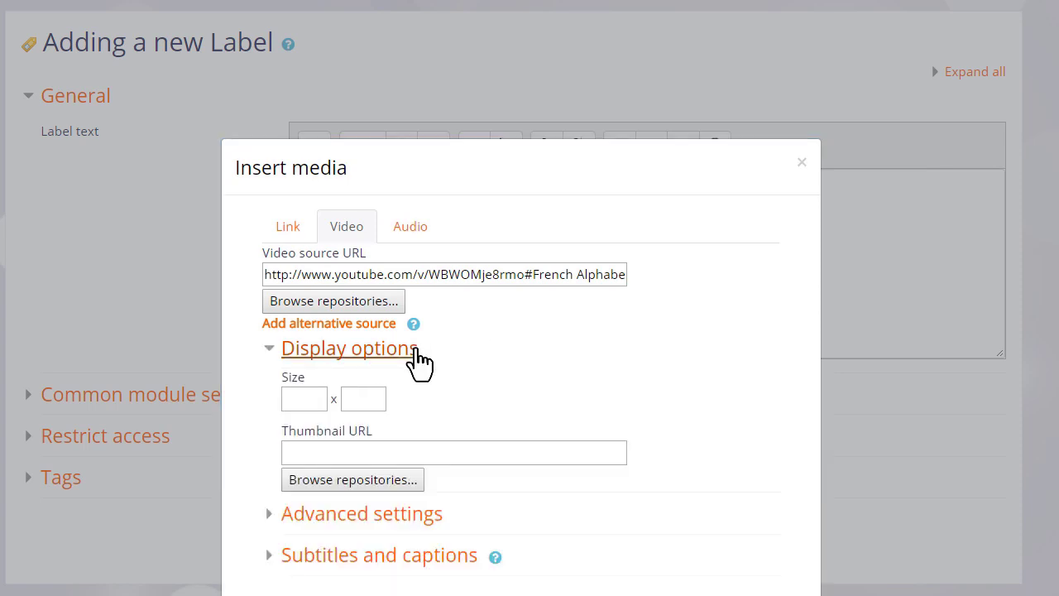
click(418, 354)
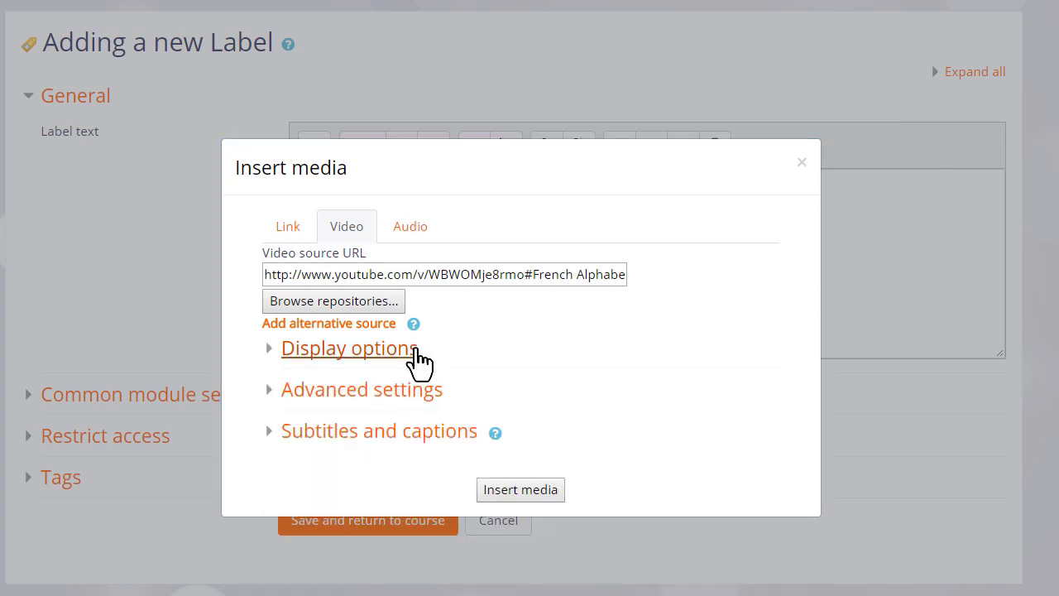
click(435, 433)
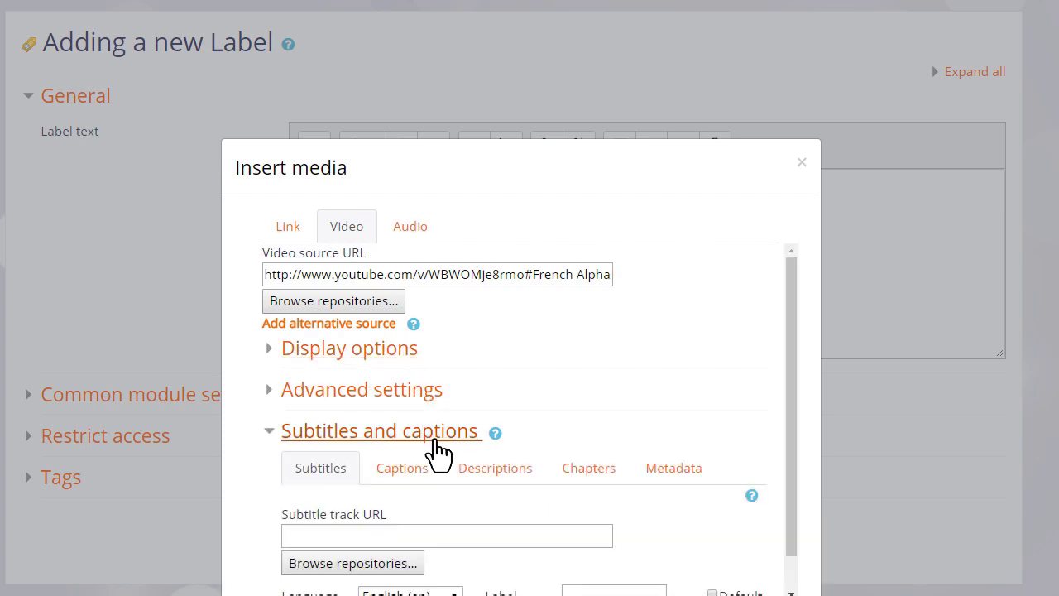
click(435, 441)
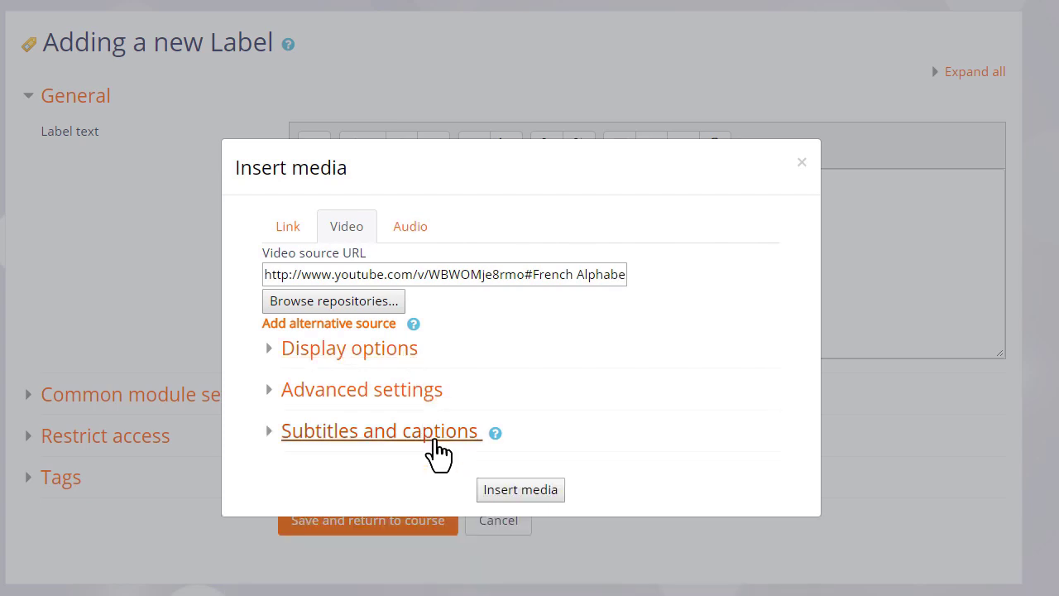
click(521, 492)
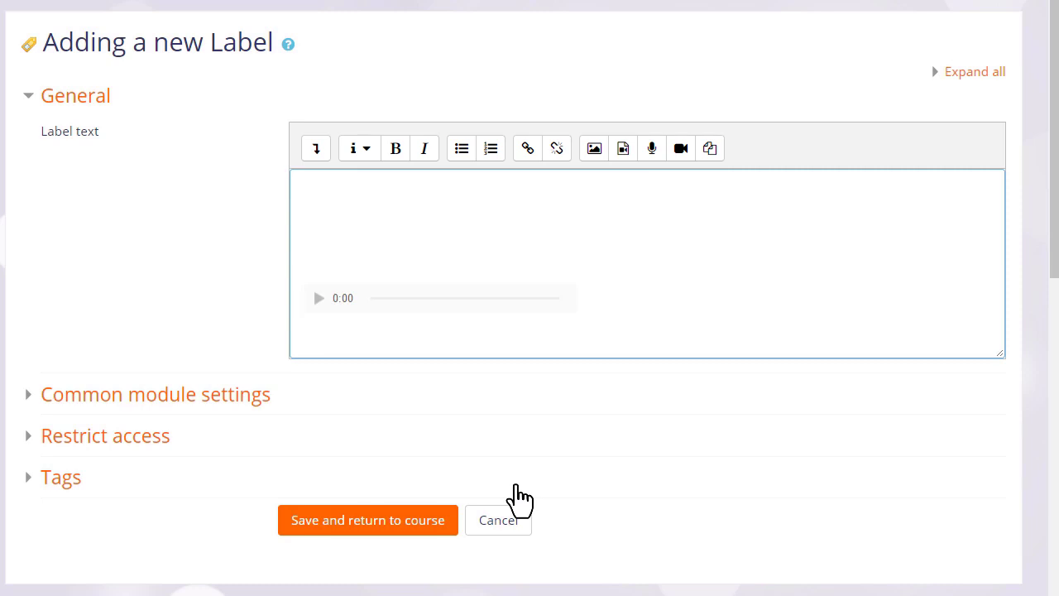
click(435, 521)
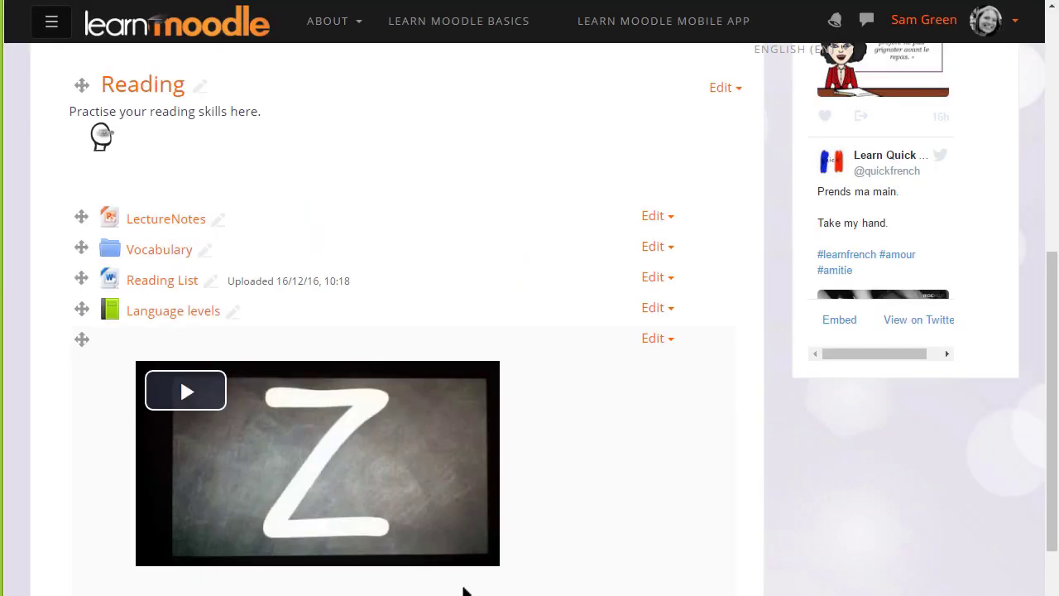
- Start a new Page resource in the Listening section and name it "French alphabet rap"
scroll(463, 591, down, 1)
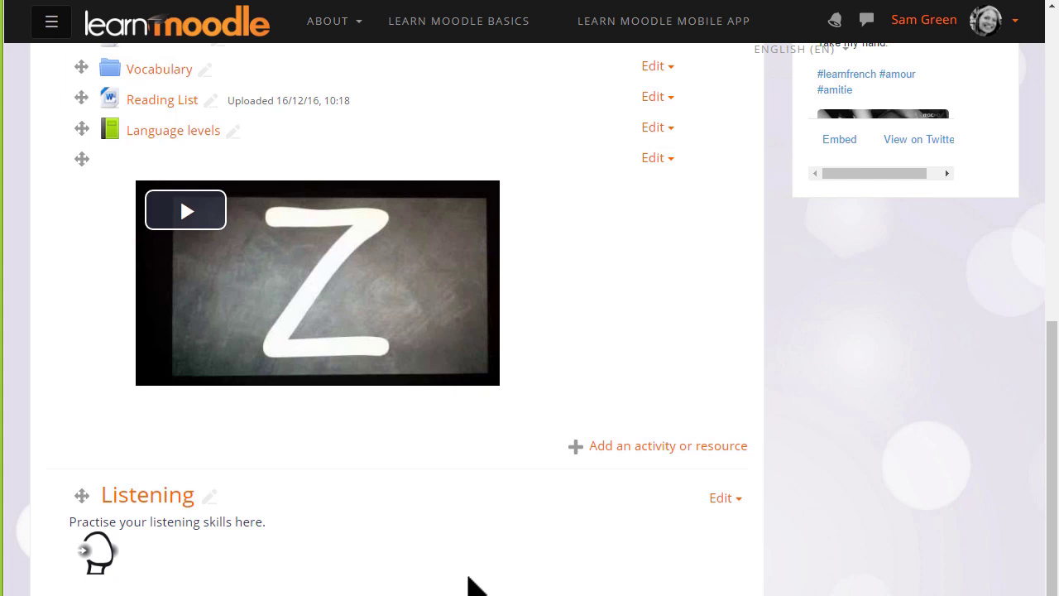
scroll(472, 579, down, 1)
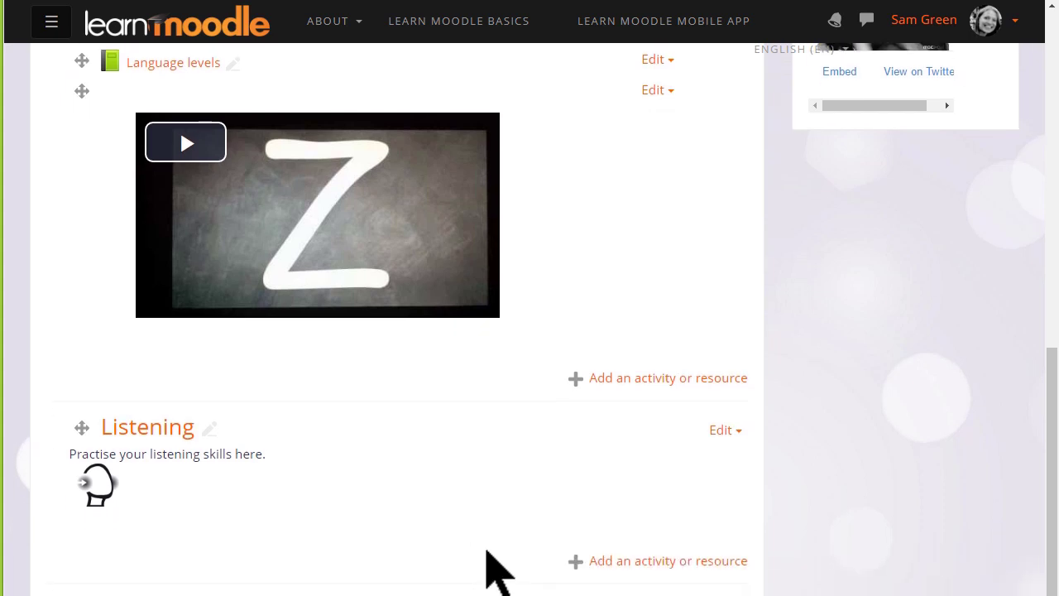
click(614, 381)
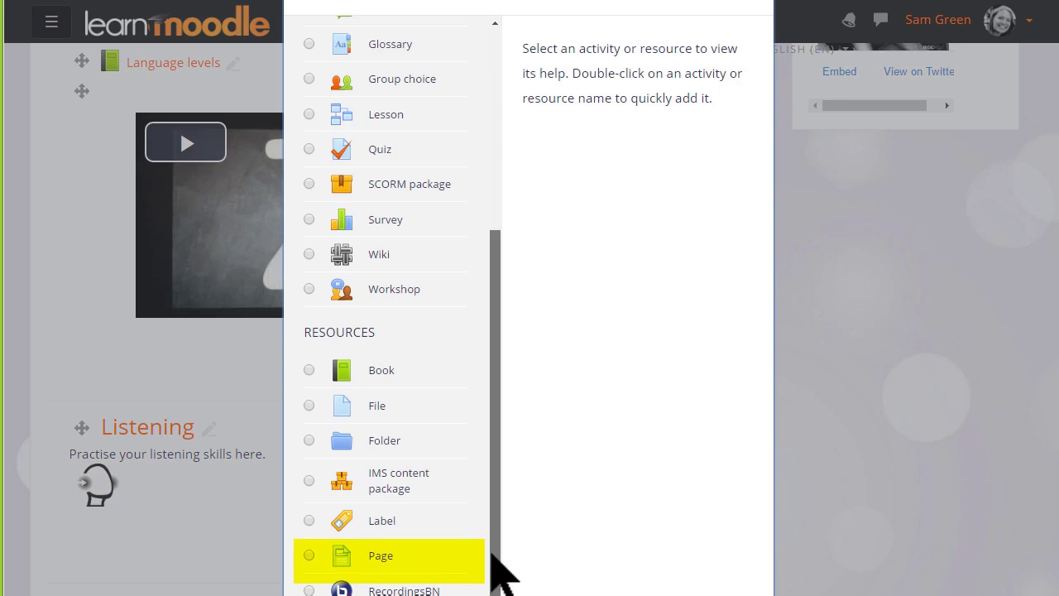
click(319, 566)
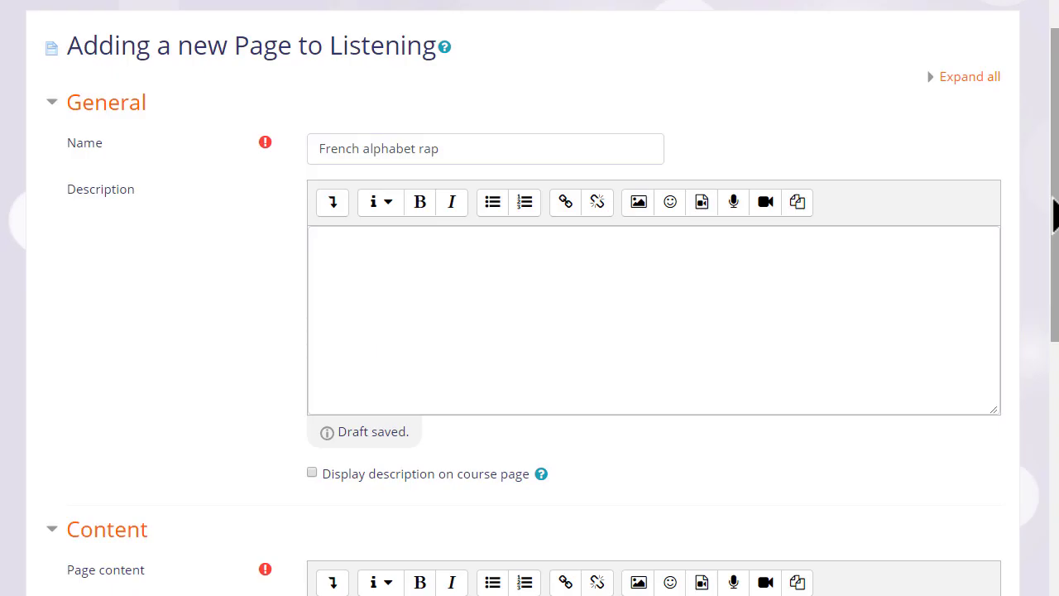
scroll(1049, 248, down, 5)
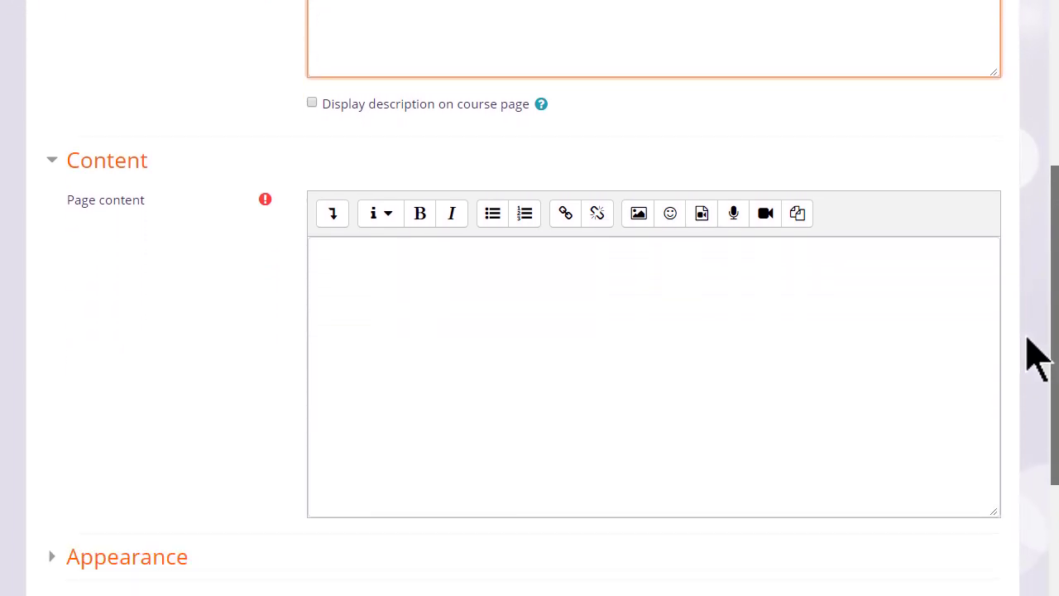
click(359, 307)
text(https://youtu.be/WBWOMje8rmo)
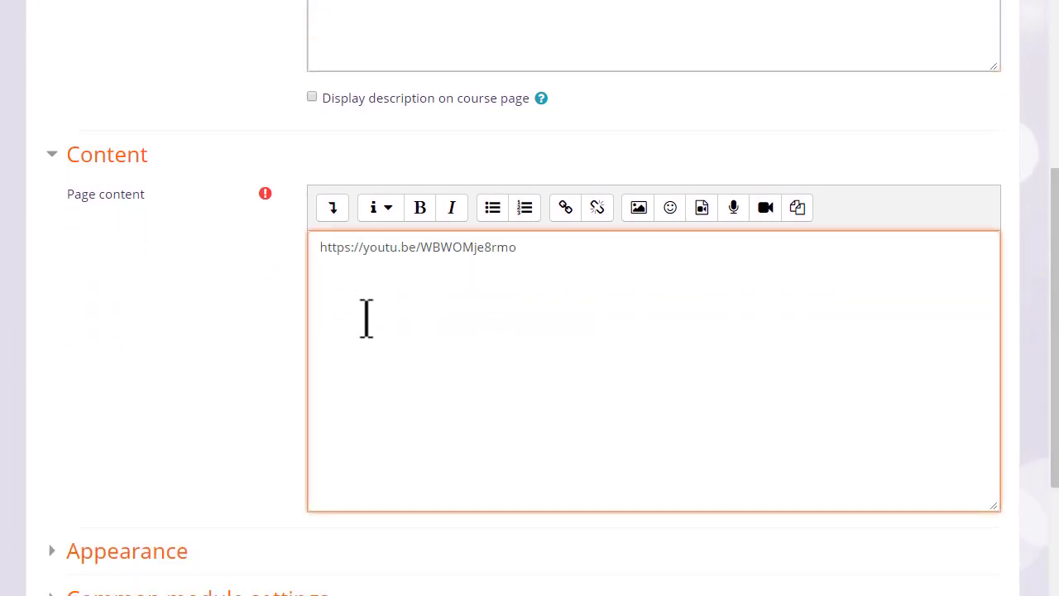
- Save and display the new page, and play its embedded video
scroll(465, 405, down, 3)
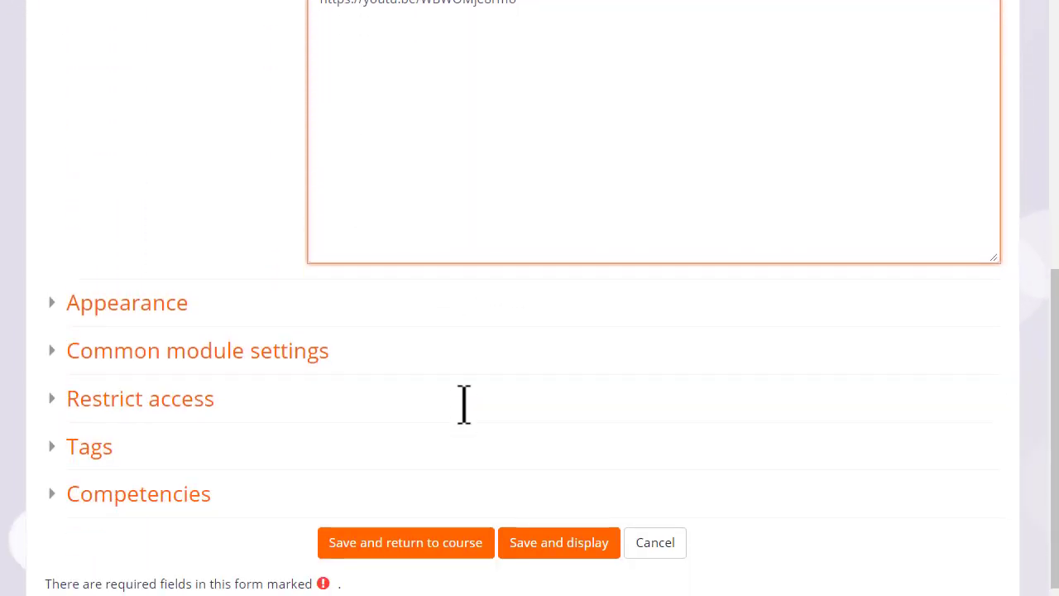
scroll(466, 427, down, 1)
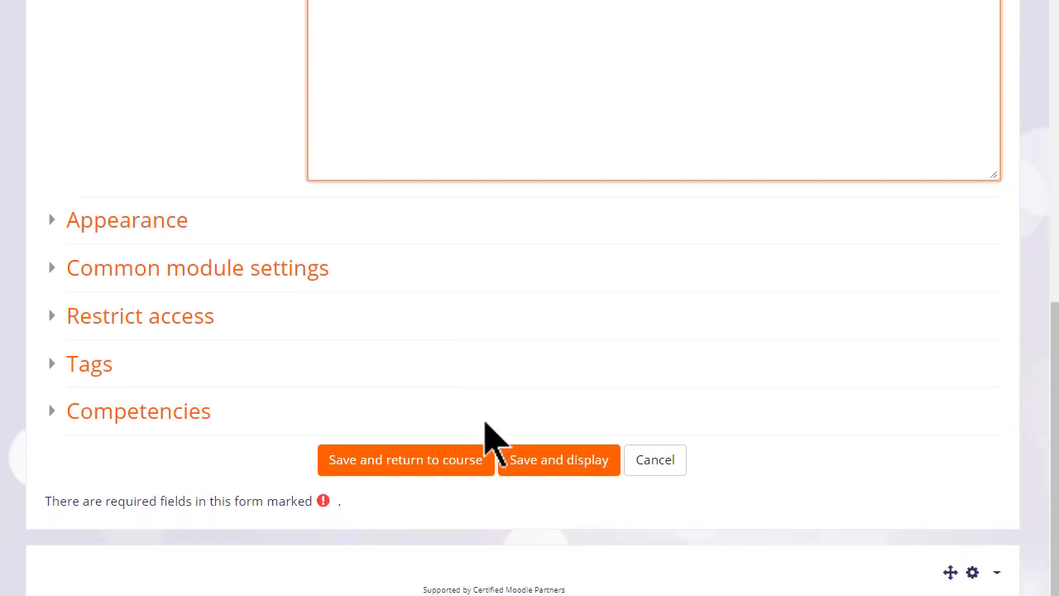
click(548, 476)
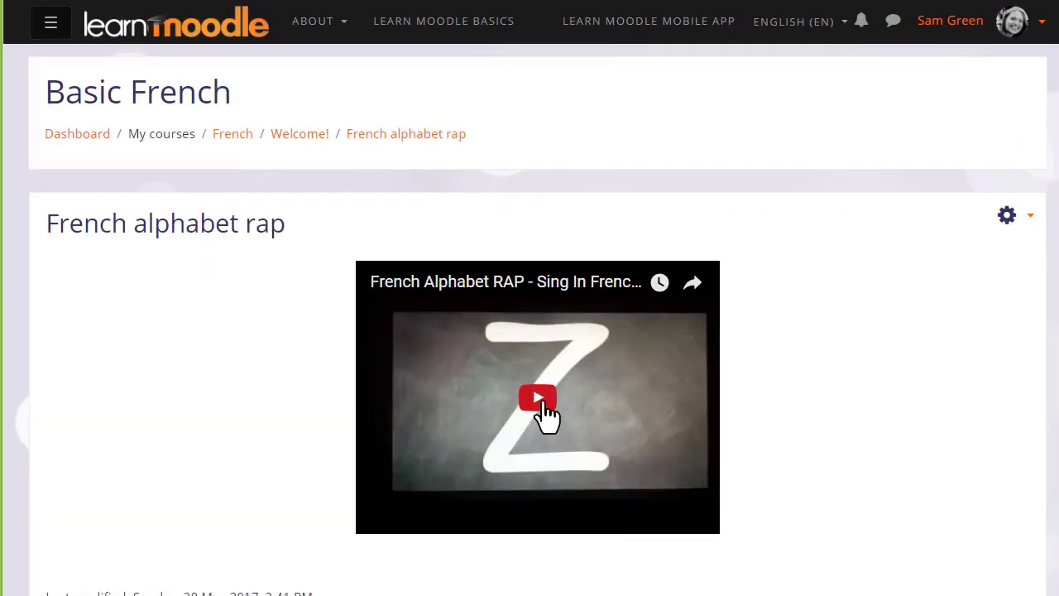
click(540, 414)
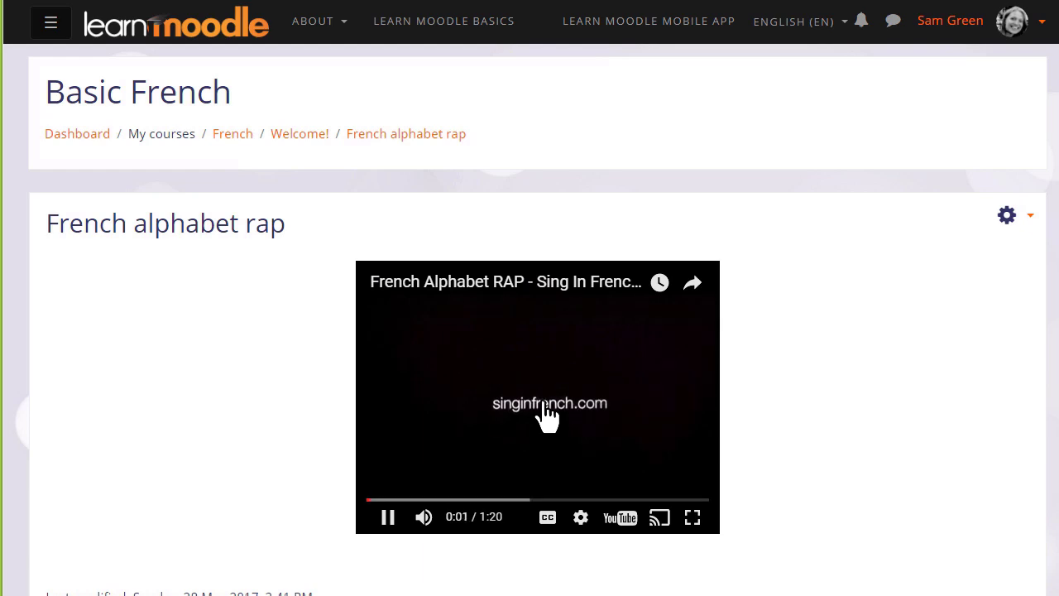